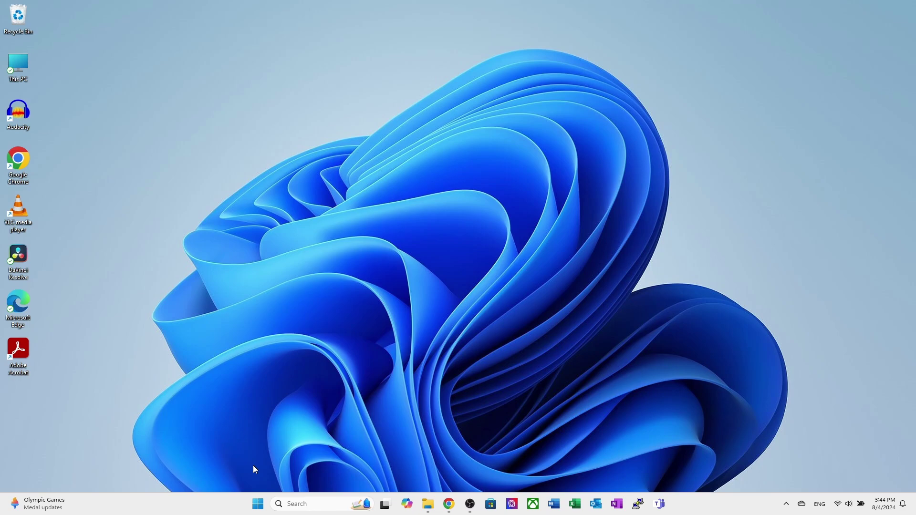
Step: Open Task Manager on its Startup apps page
right_click(258, 504)
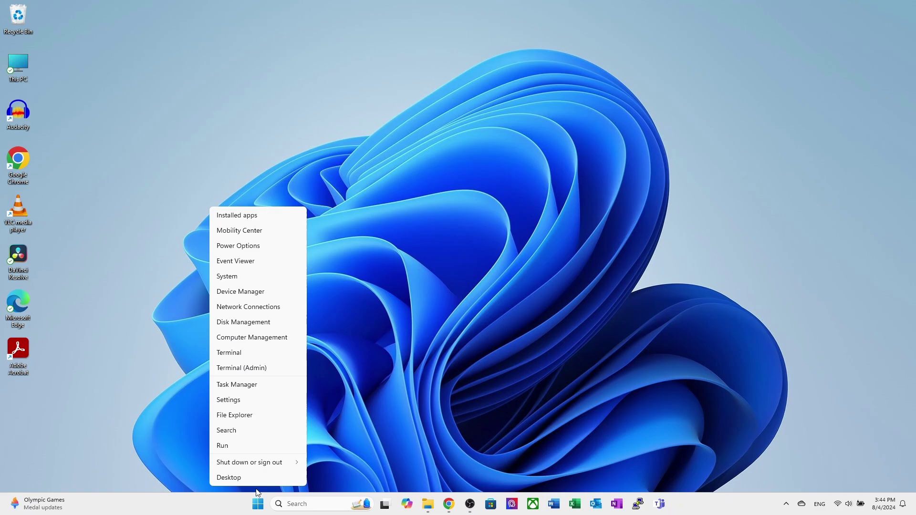
left_click(254, 388)
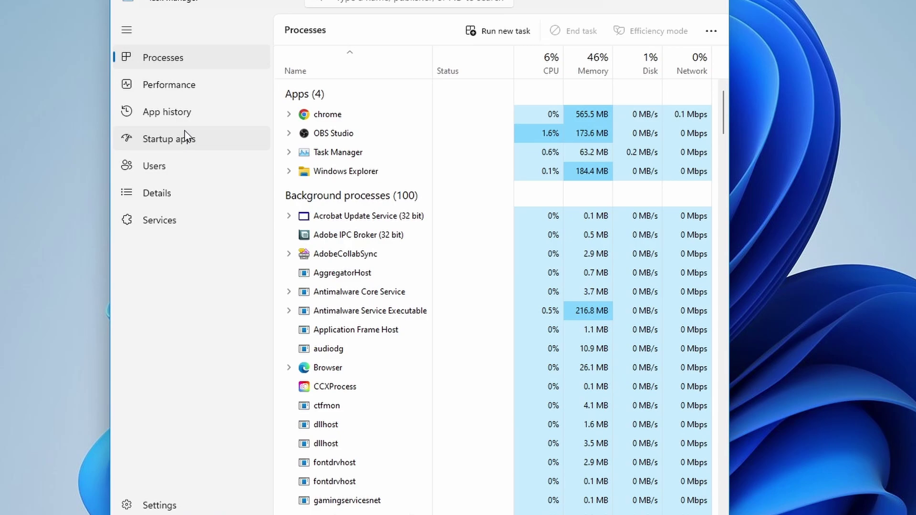
left_click(187, 137)
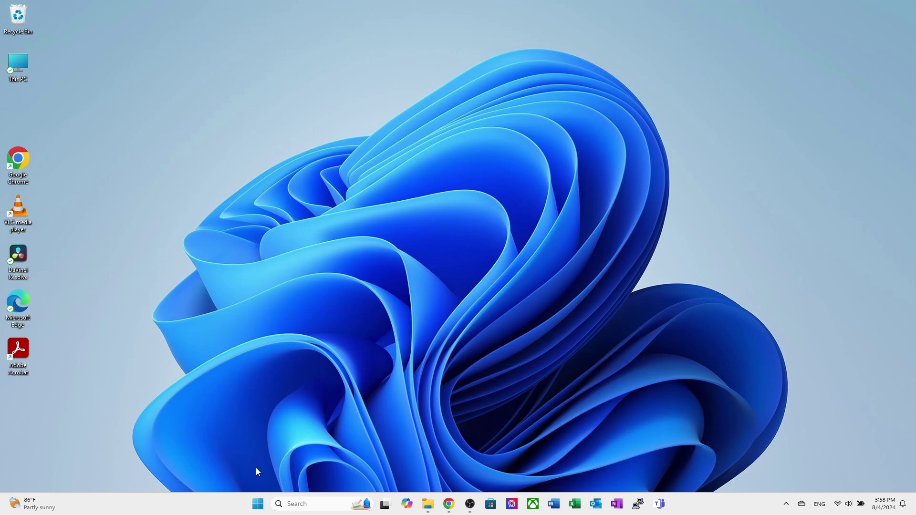
Step: Find the Audacity shortcut in the Start Menu Programs folder and bring up a Run box for shell:startup
left_click(259, 502)
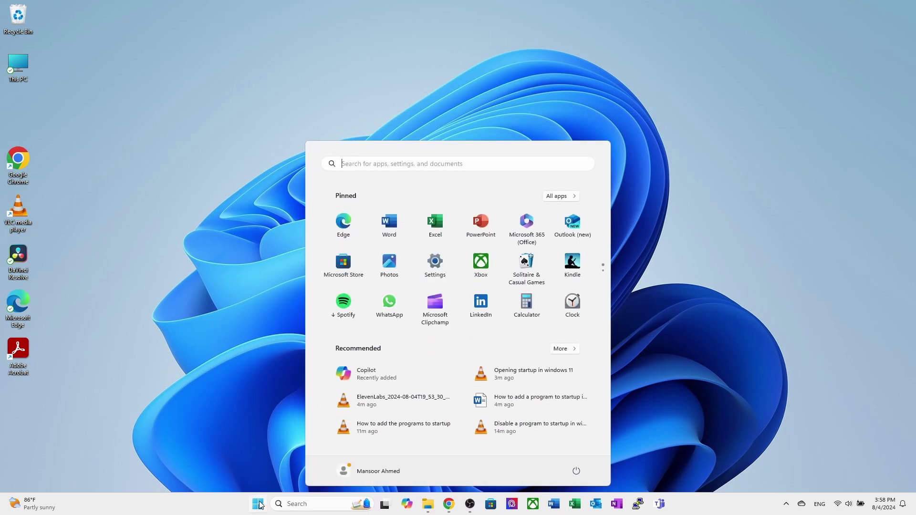
type("au")
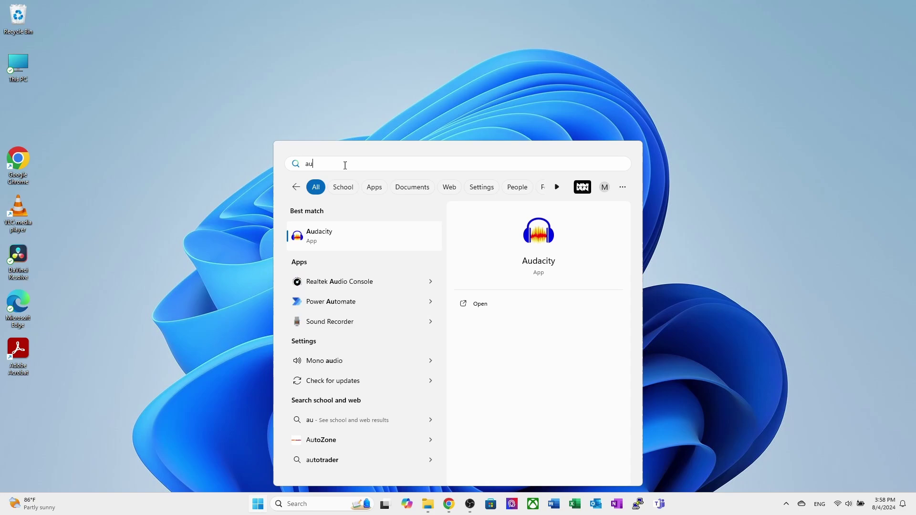
type("dacit")
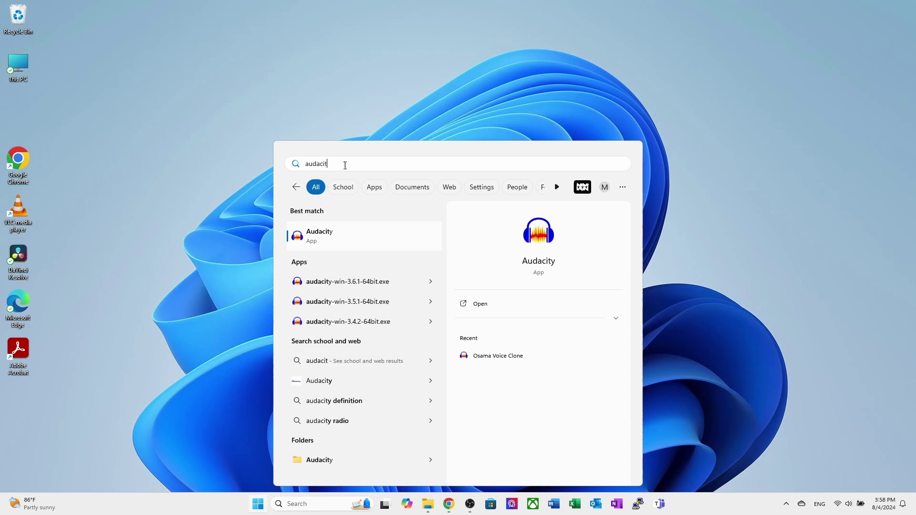
type("y")
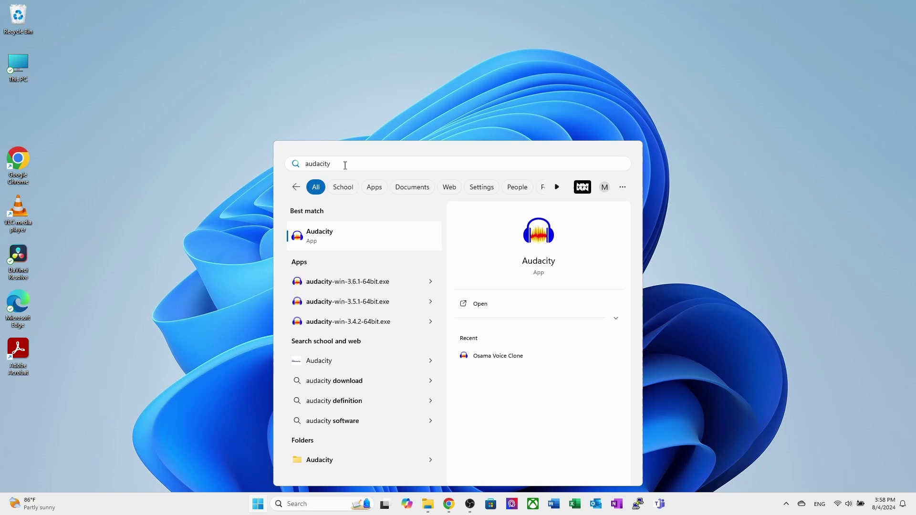
right_click(340, 239)
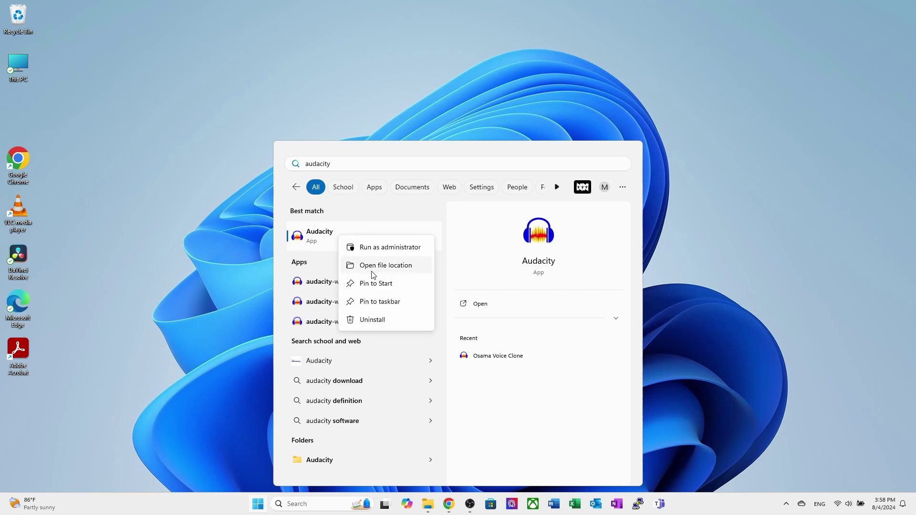
left_click(391, 266)
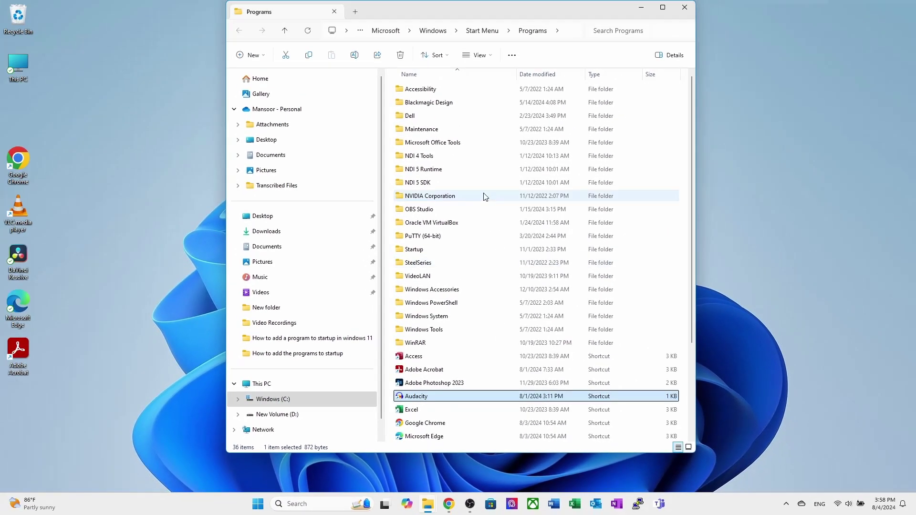
left_click_drag(505, 10, 351, 14)
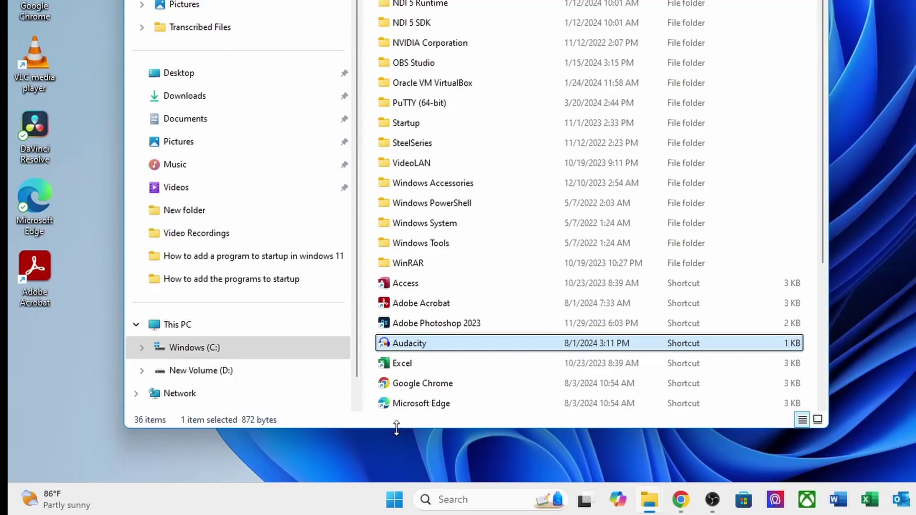
key("super+r")
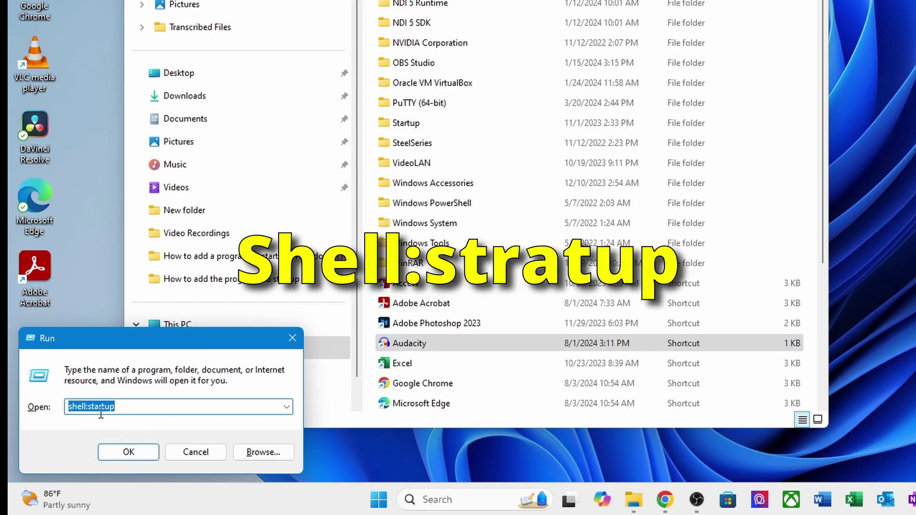
Step: Open the empty Startup folder and paste a copy of the Audacity shortcut into it
left_click(128, 453)
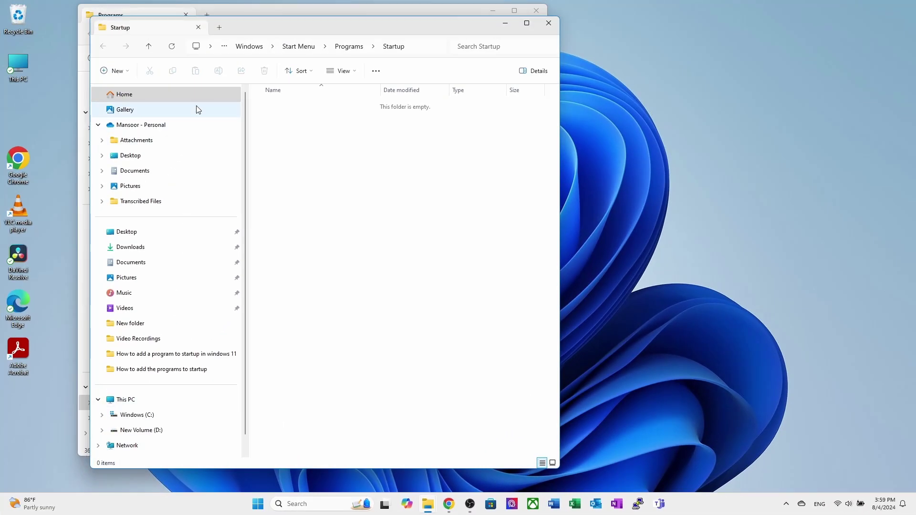
left_click_drag(254, 23, 643, 37)
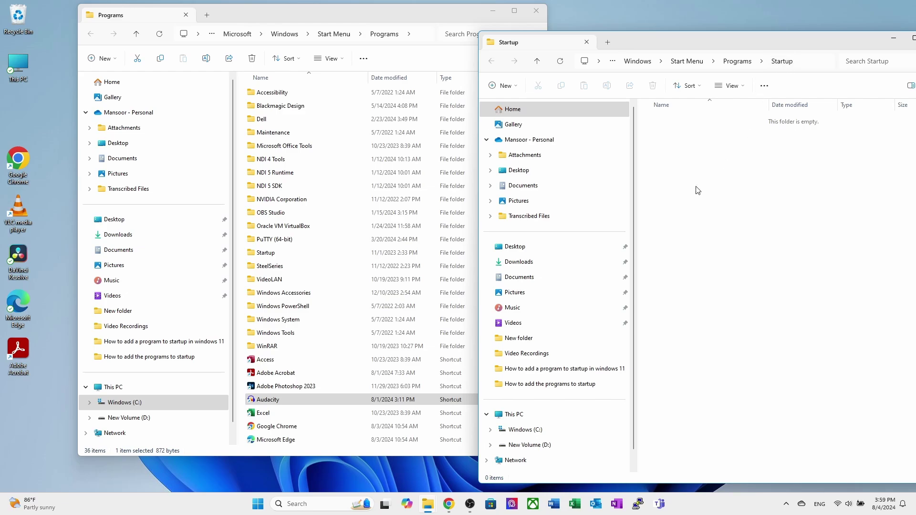
right_click(276, 399)
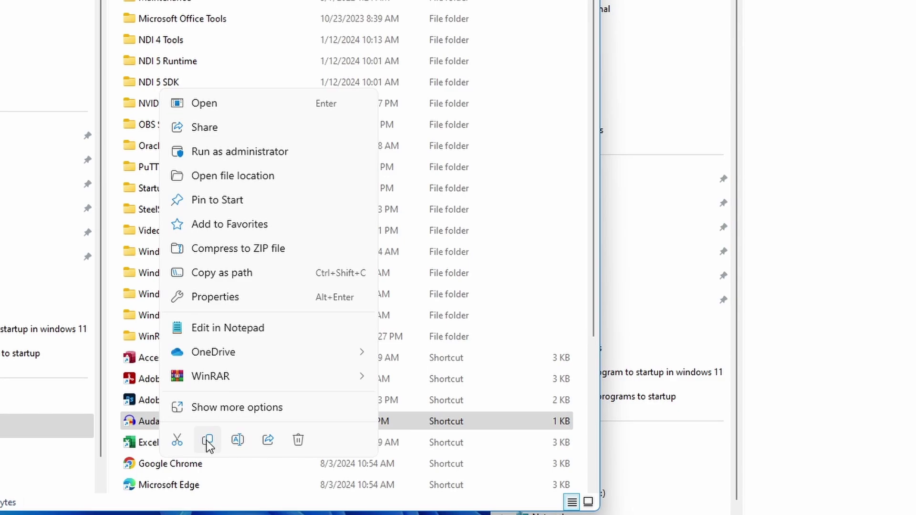
left_click(199, 443)
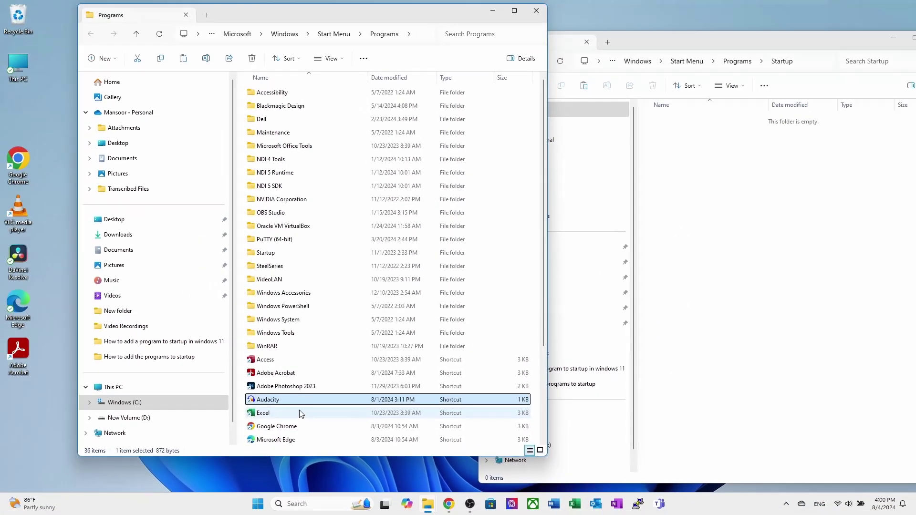
right_click(687, 241)
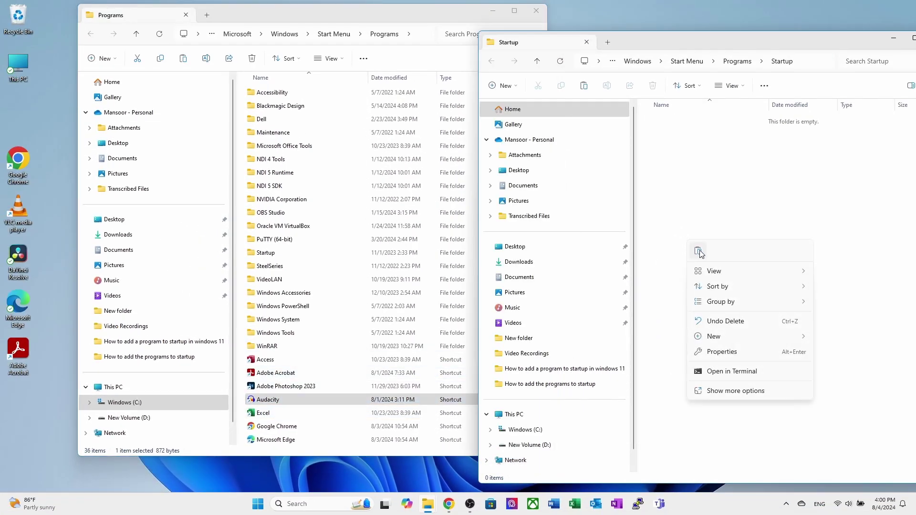
left_click(699, 251)
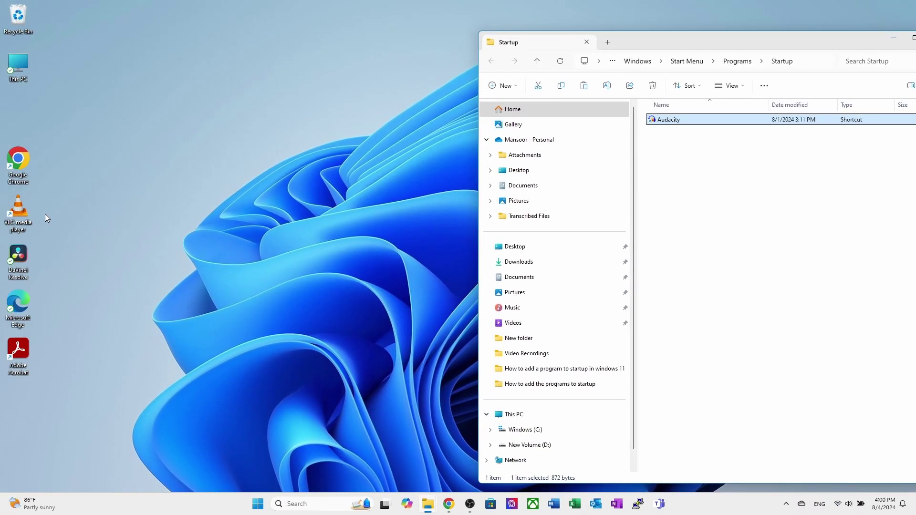
Step: Copy the VLC media player desktop shortcut into the Startup folder
right_click(15, 214)
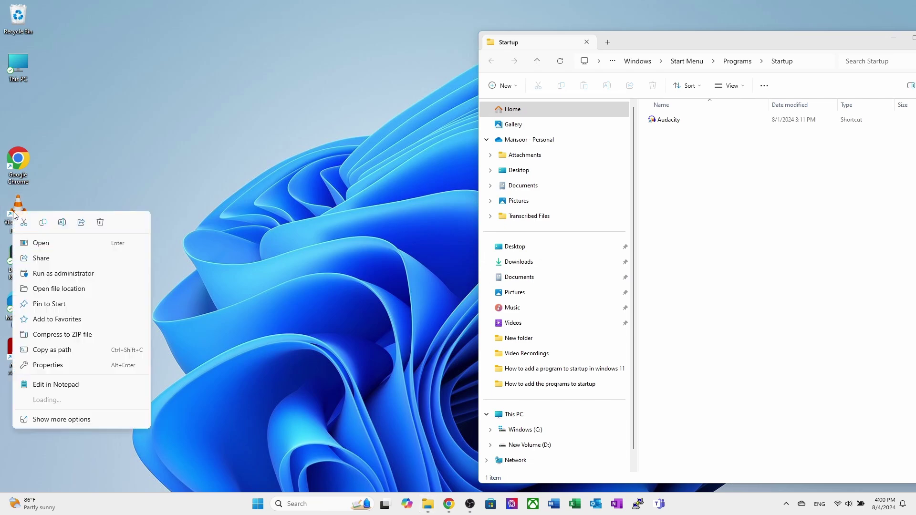
left_click(42, 223)
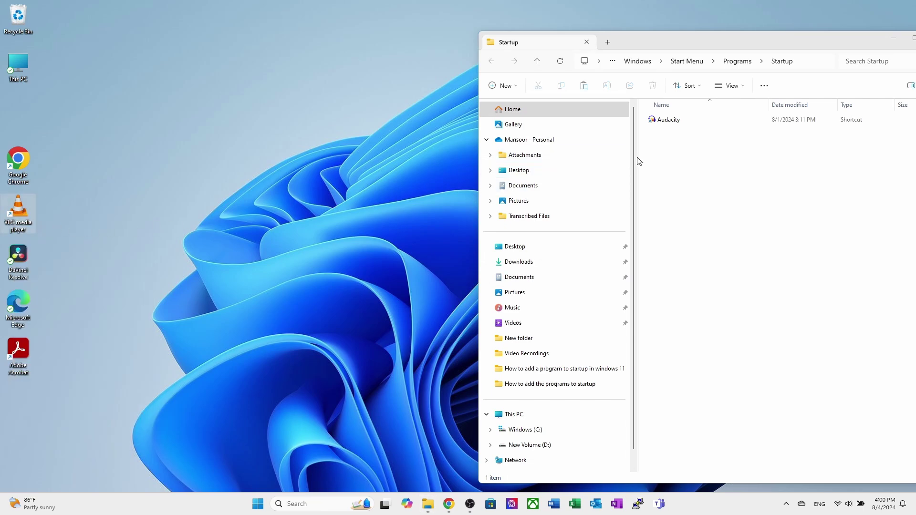
left_click(654, 160)
right_click(653, 161)
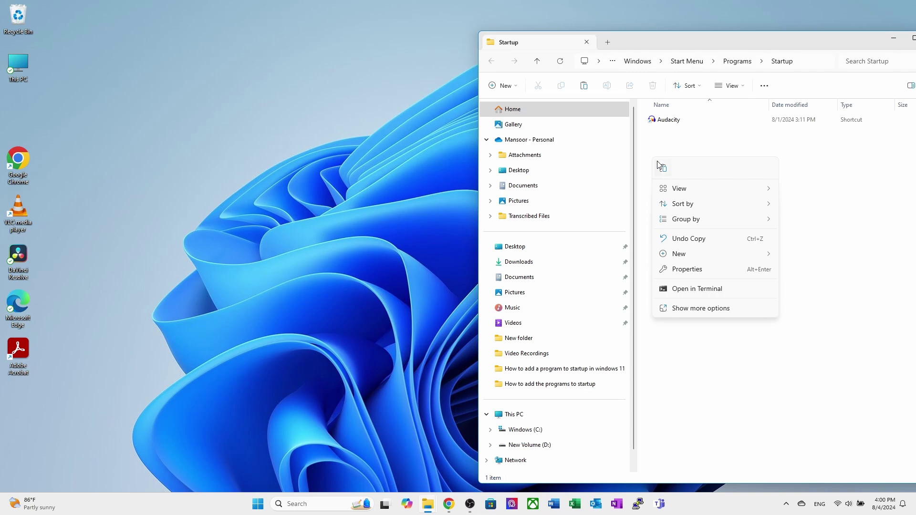
left_click(663, 170)
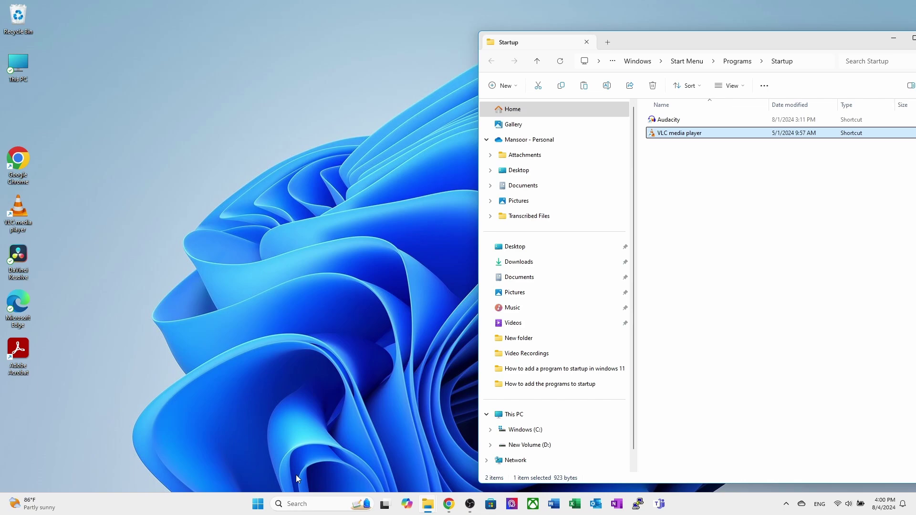
Step: Copy the OneNote shortcut from its file location into Startup, then close the Explorer windows
left_click(295, 498)
type("one")
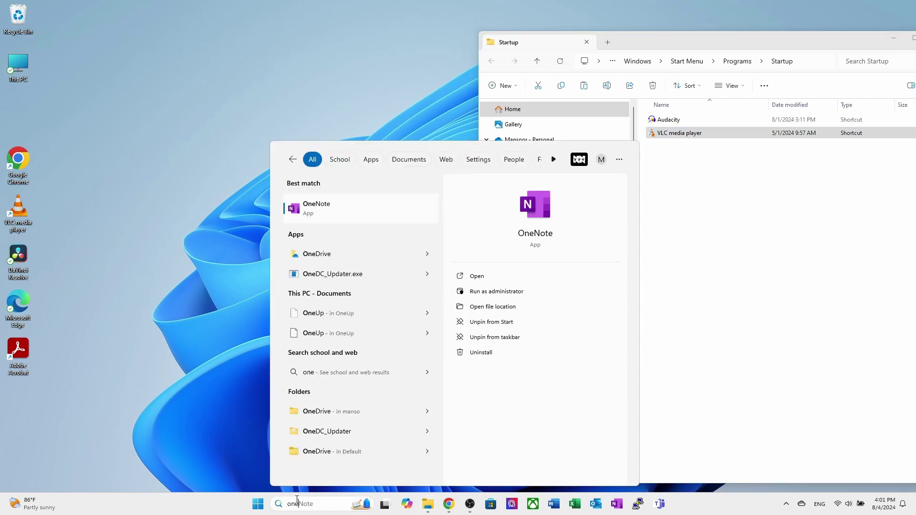
right_click(326, 212)
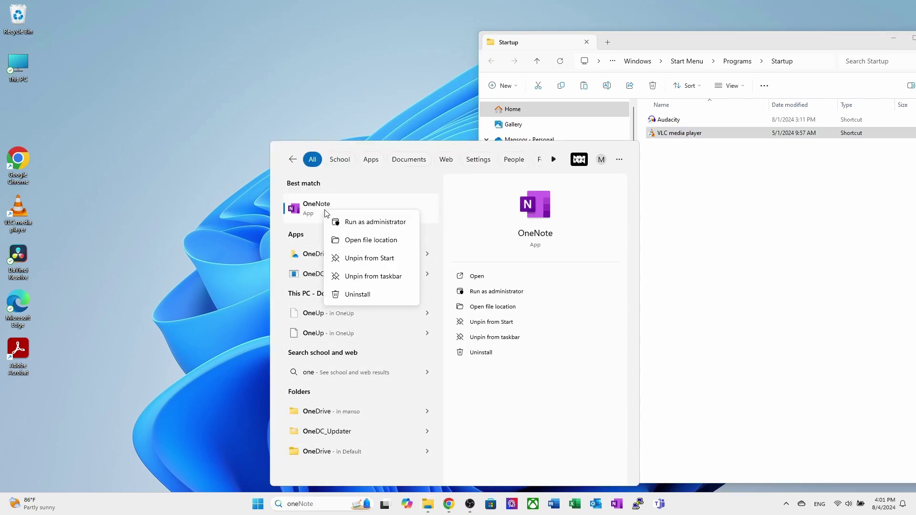
left_click(370, 240)
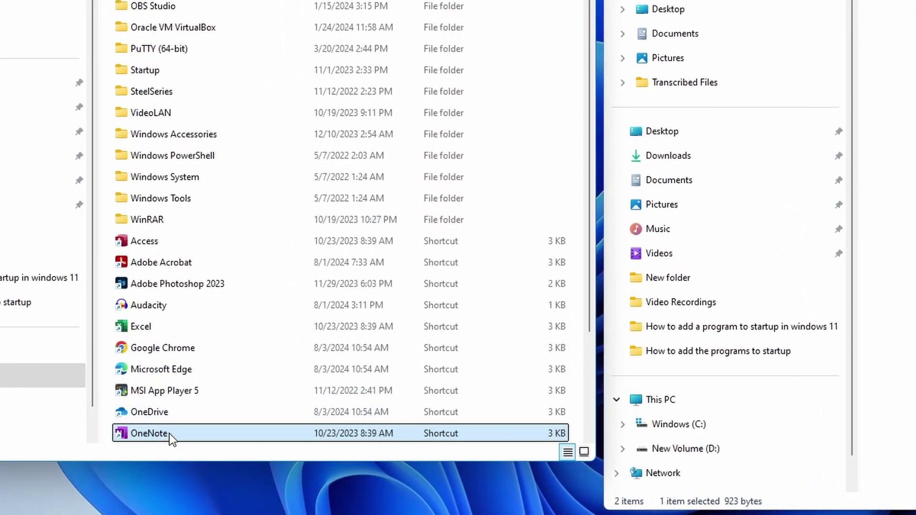
right_click(170, 434)
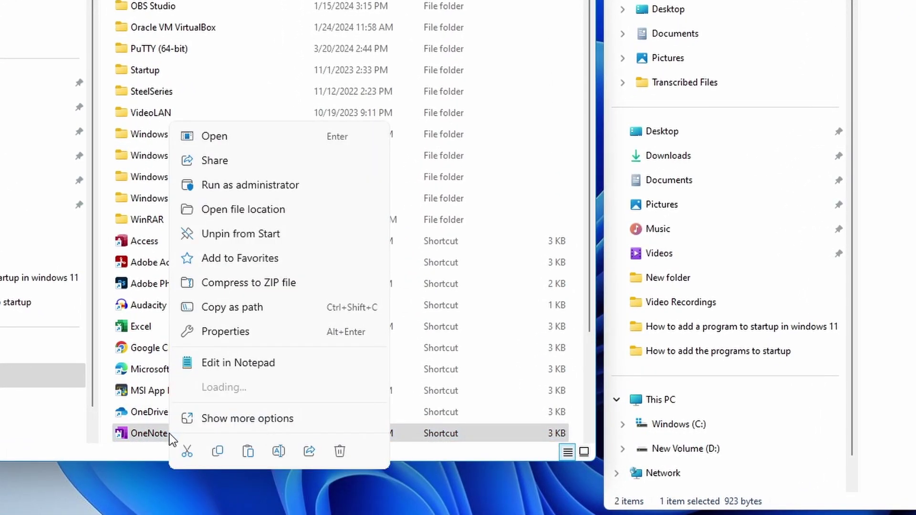
left_click(218, 452)
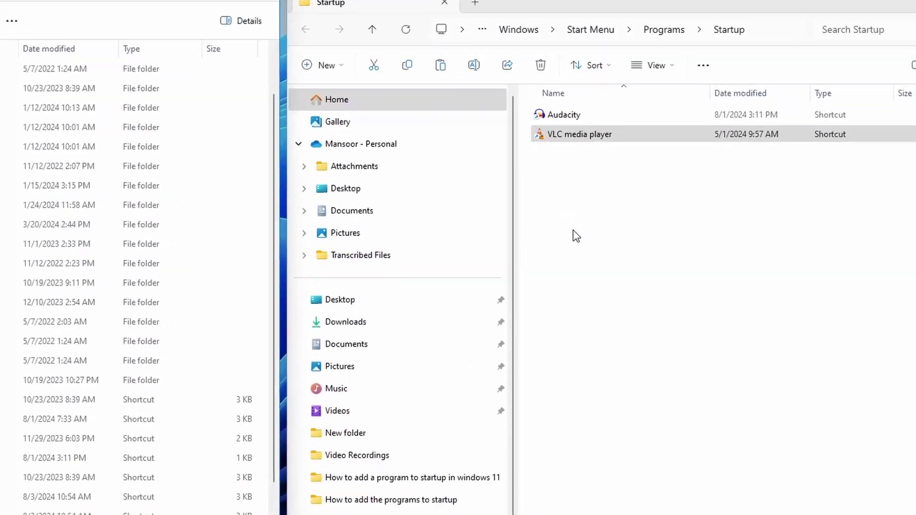
right_click(644, 209)
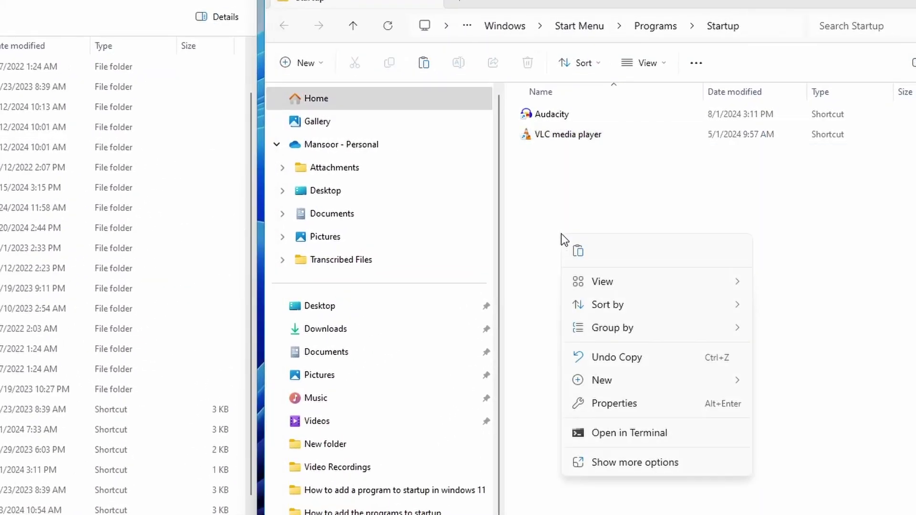
left_click(581, 251)
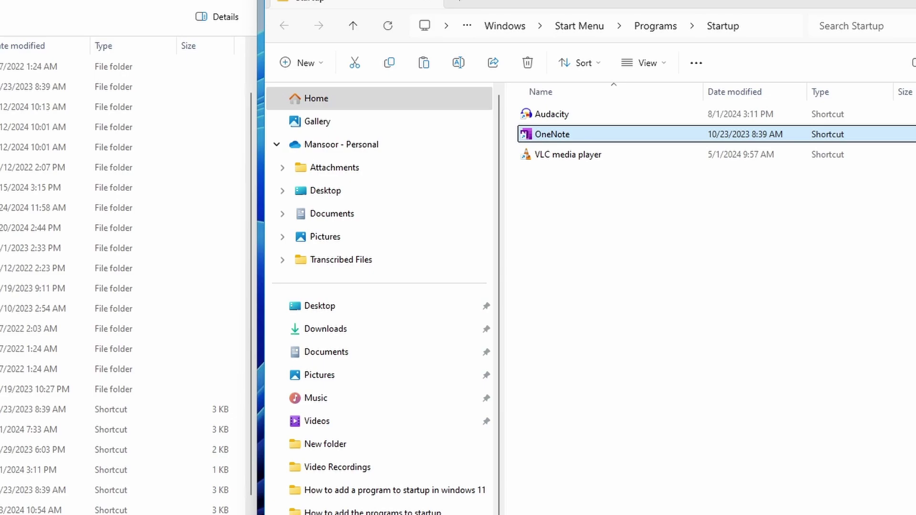
left_click_drag(723, 0, 612, 4)
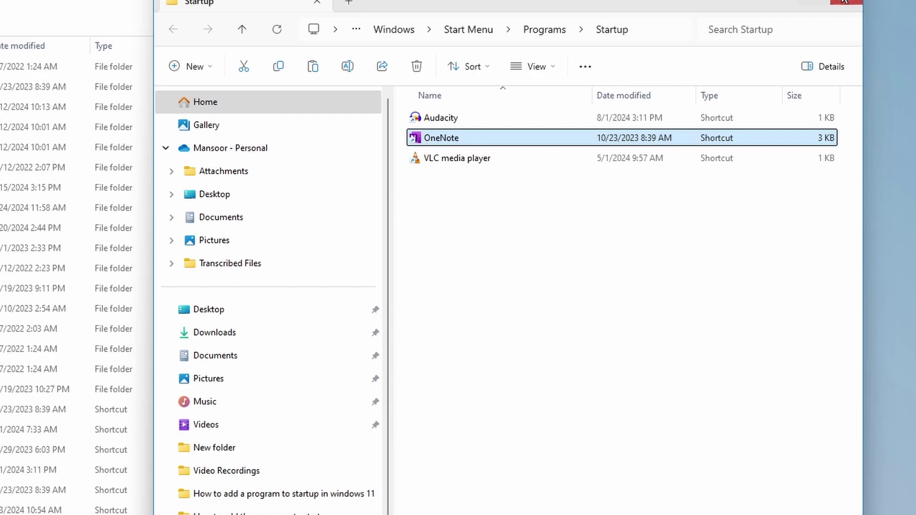
left_click(844, 2)
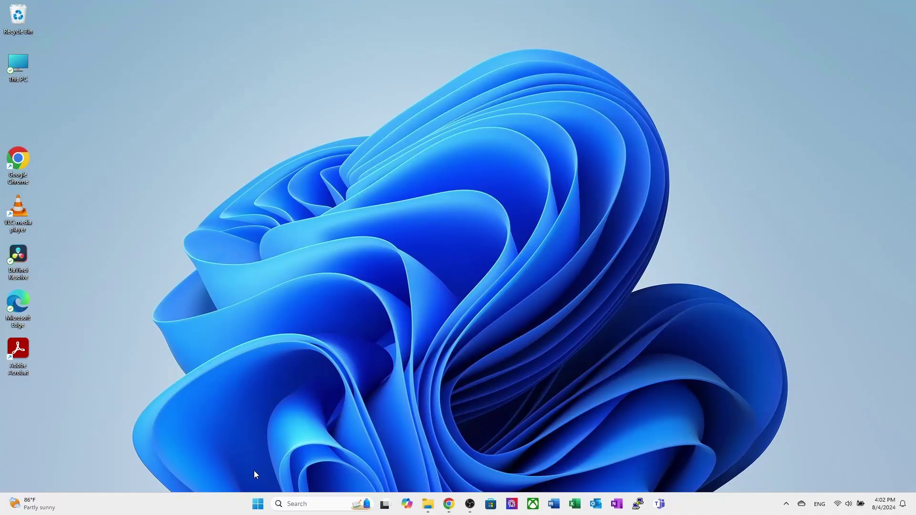
right_click(258, 504)
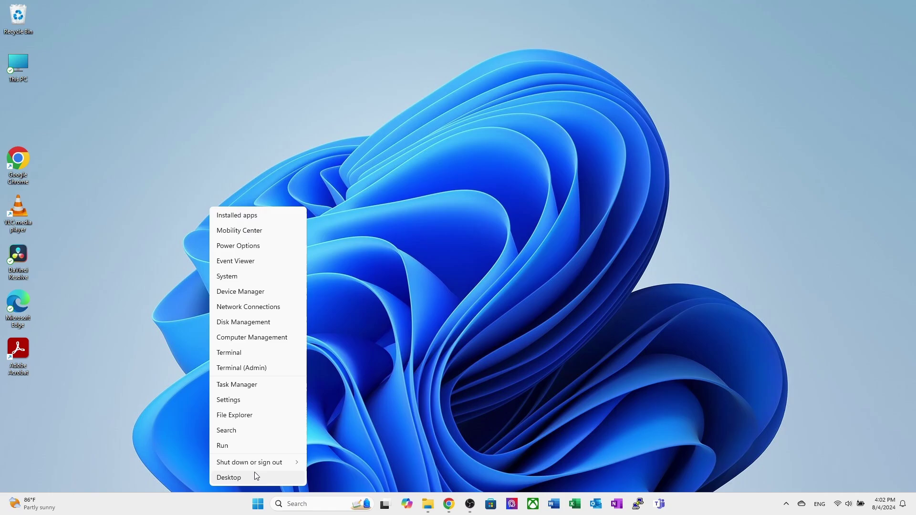
left_click(255, 388)
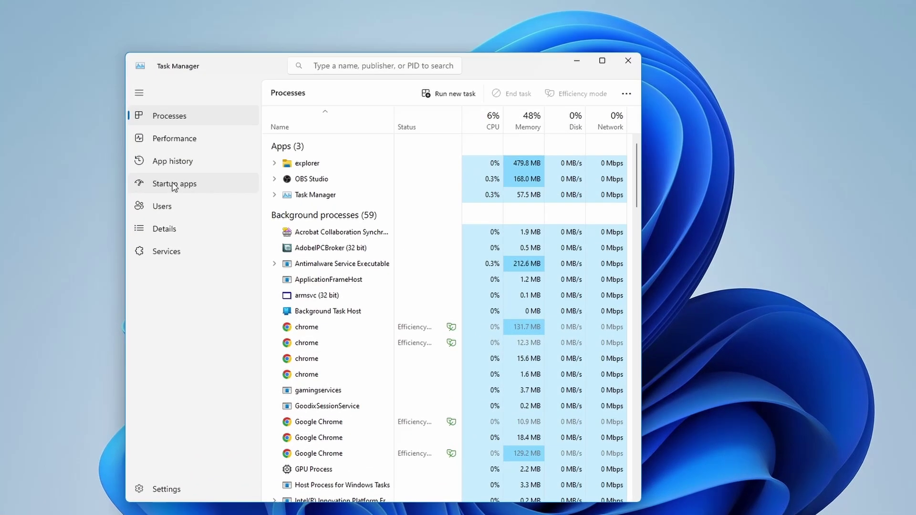
left_click(195, 195)
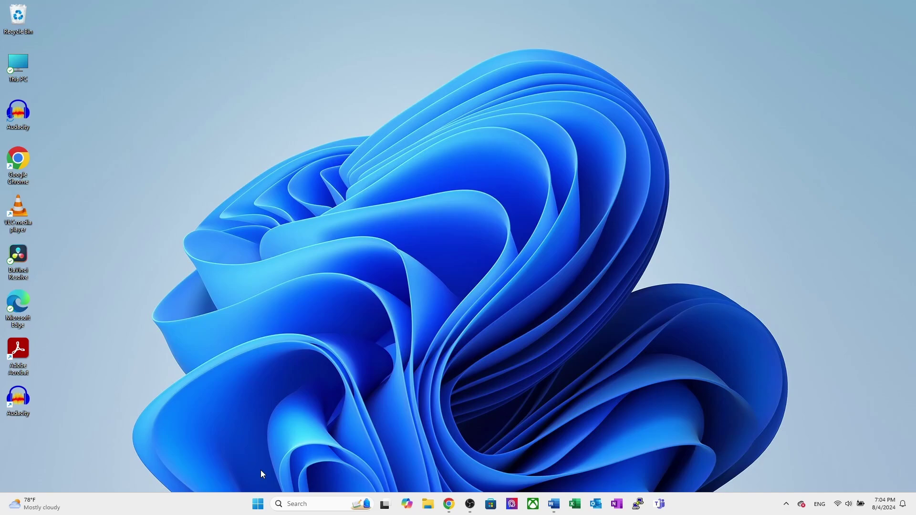
Step: Relaunch Task Manager and show Startup apps listing Audacity, ONENOTE and vlc as Enabled
right_click(258, 505)
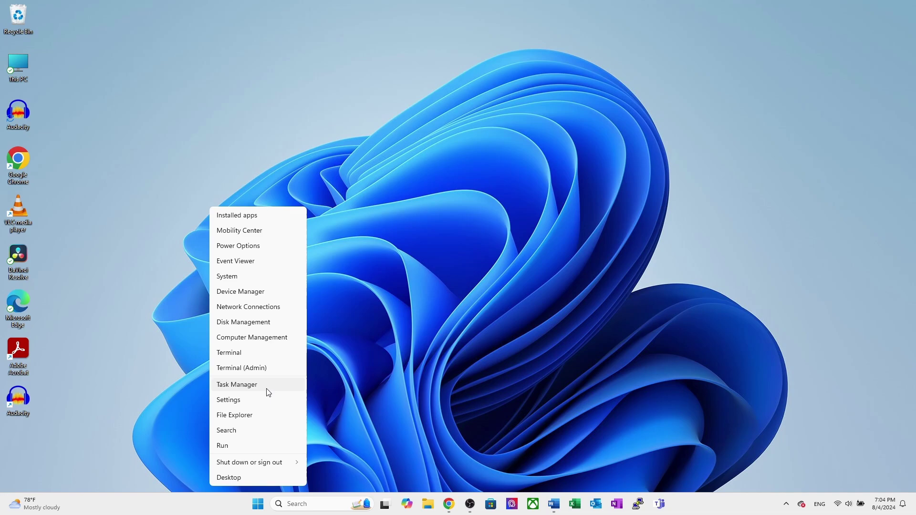
left_click(325, 400)
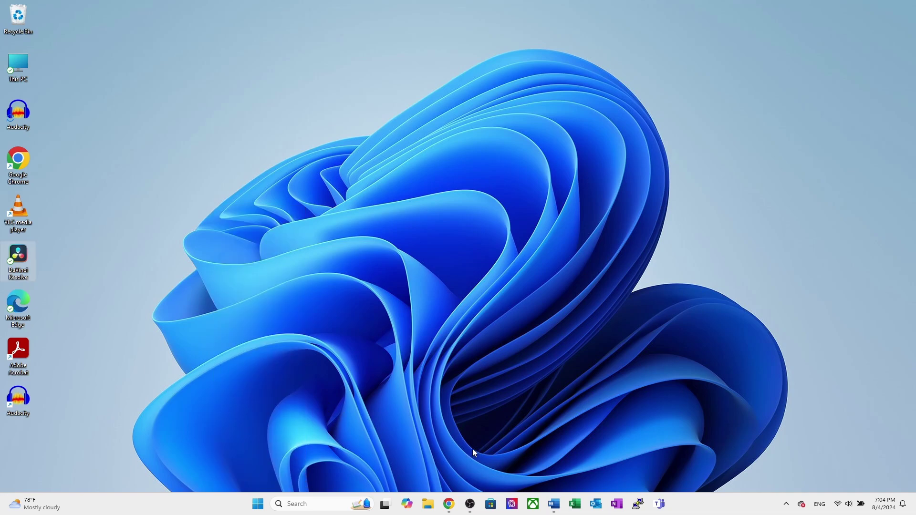
right_click(707, 506)
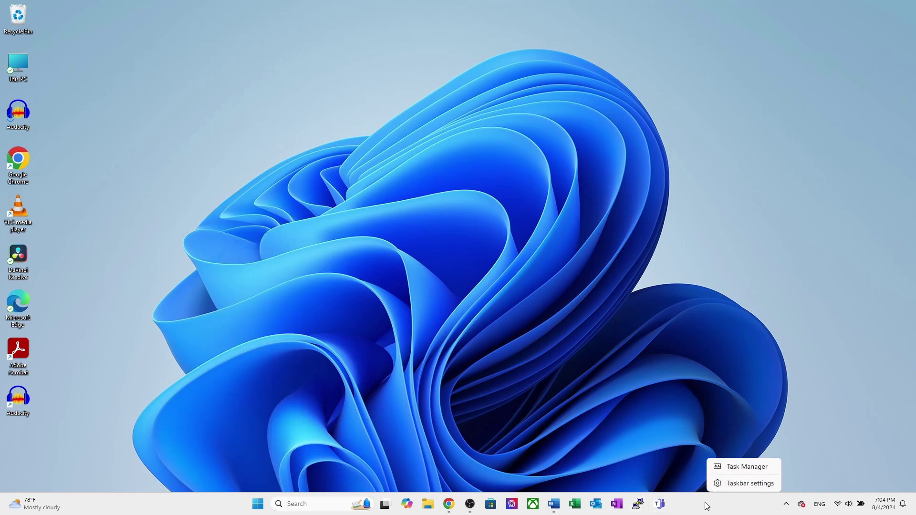
left_click(722, 471)
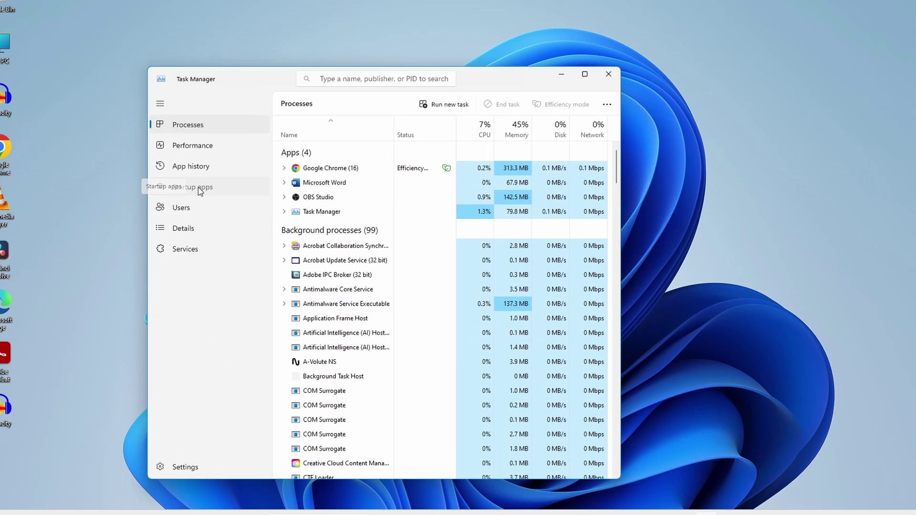
left_click(201, 196)
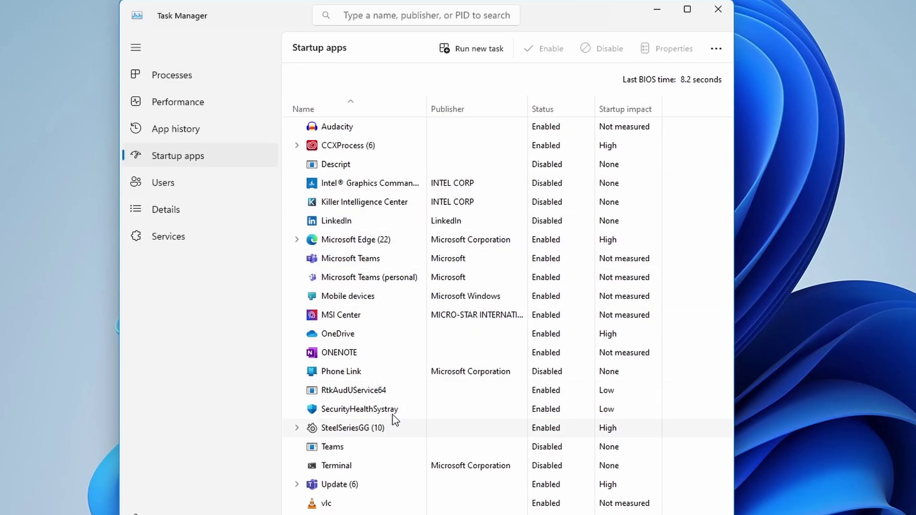
Step: Disable the Audacity and ONENOTE entries in the Startup apps list
right_click(378, 126)
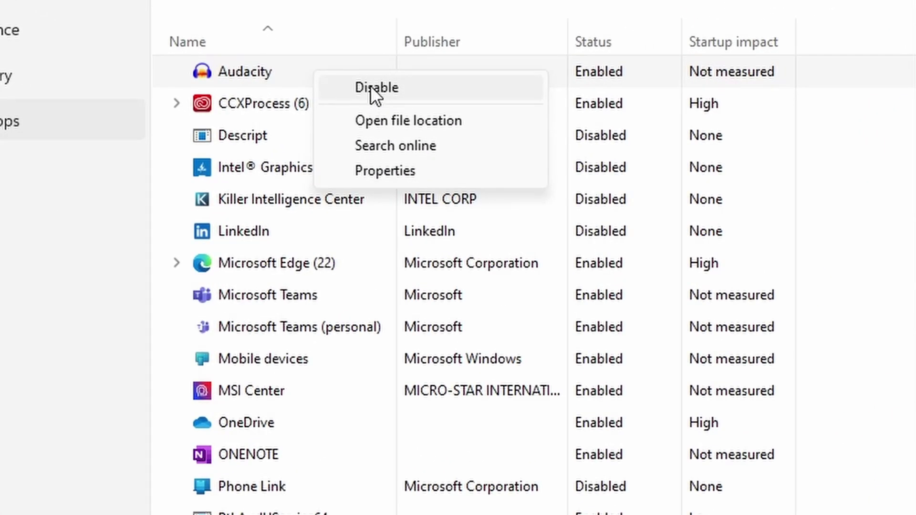
left_click(375, 91)
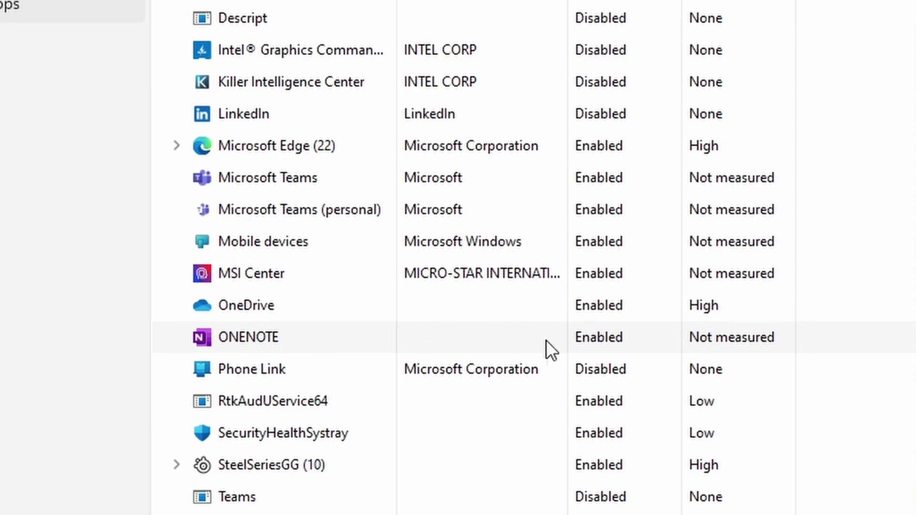
right_click(273, 334)
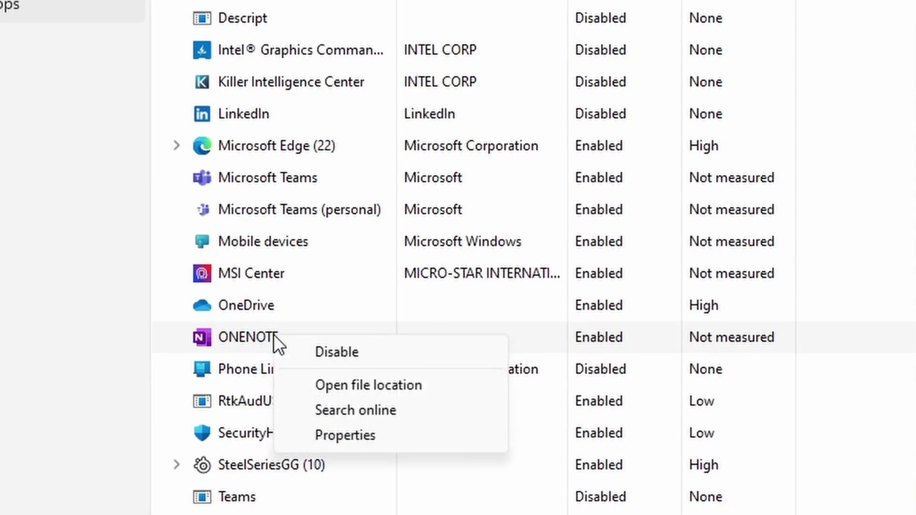
left_click(328, 349)
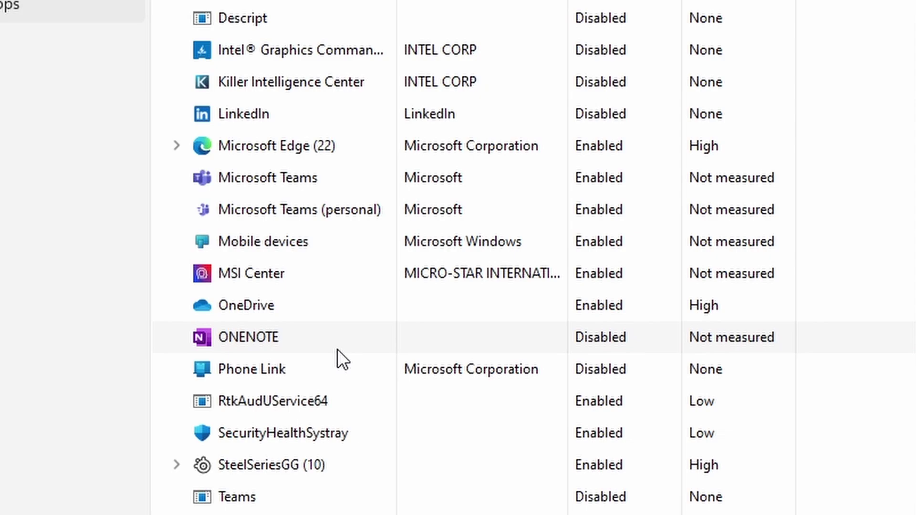